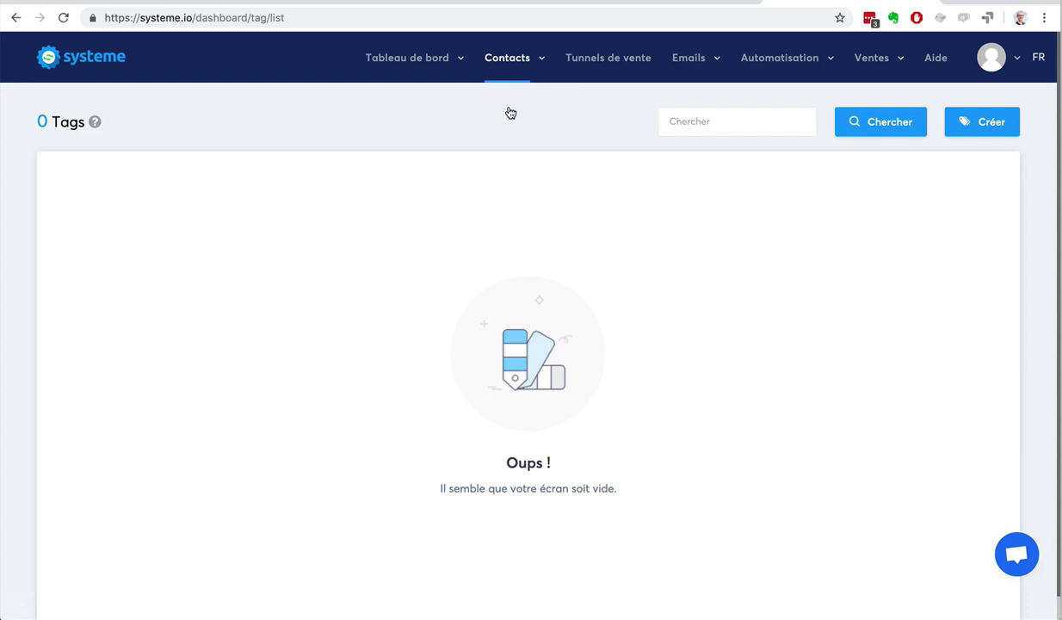
Step: Create a new tag named "Prospects-Youtube"
left_click(968, 122)
left_click(979, 124)
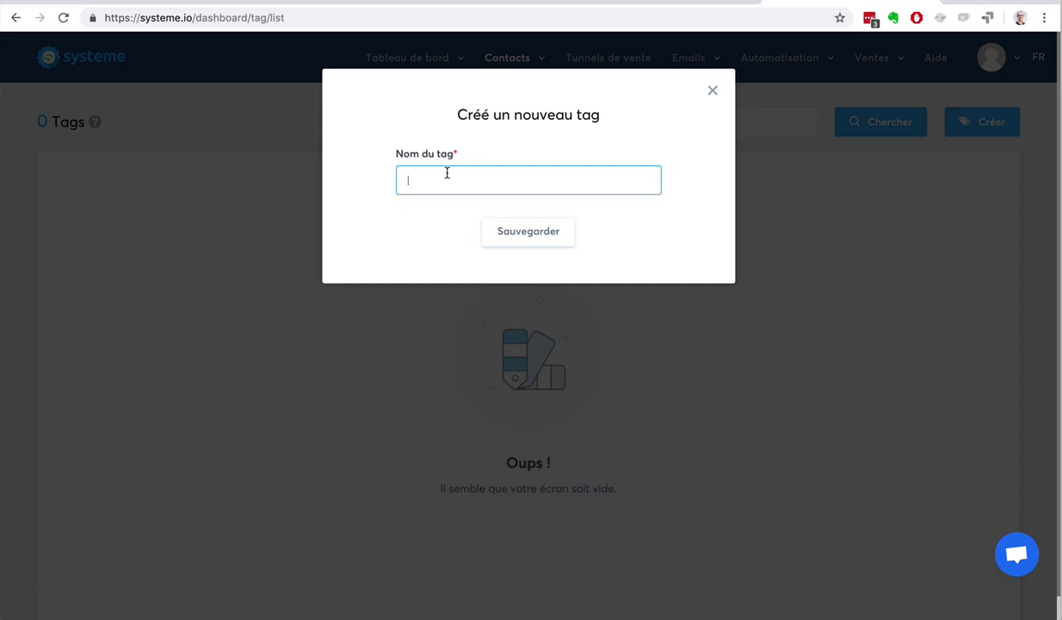
type("Prospects-Youtube")
left_click(517, 230)
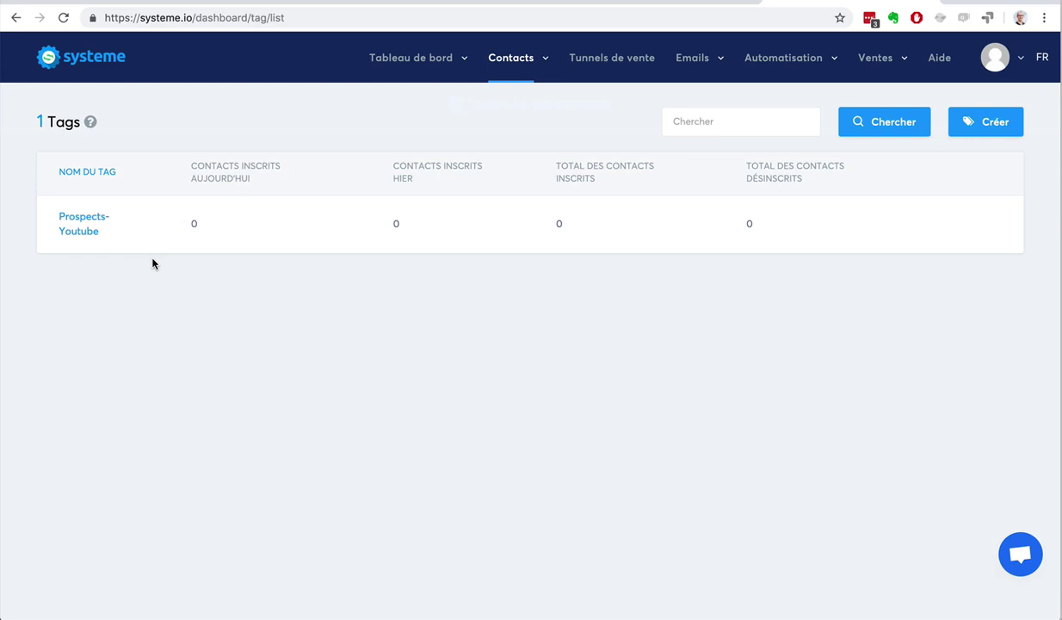
Step: Create a second tag named "Contacts"
left_click(986, 122)
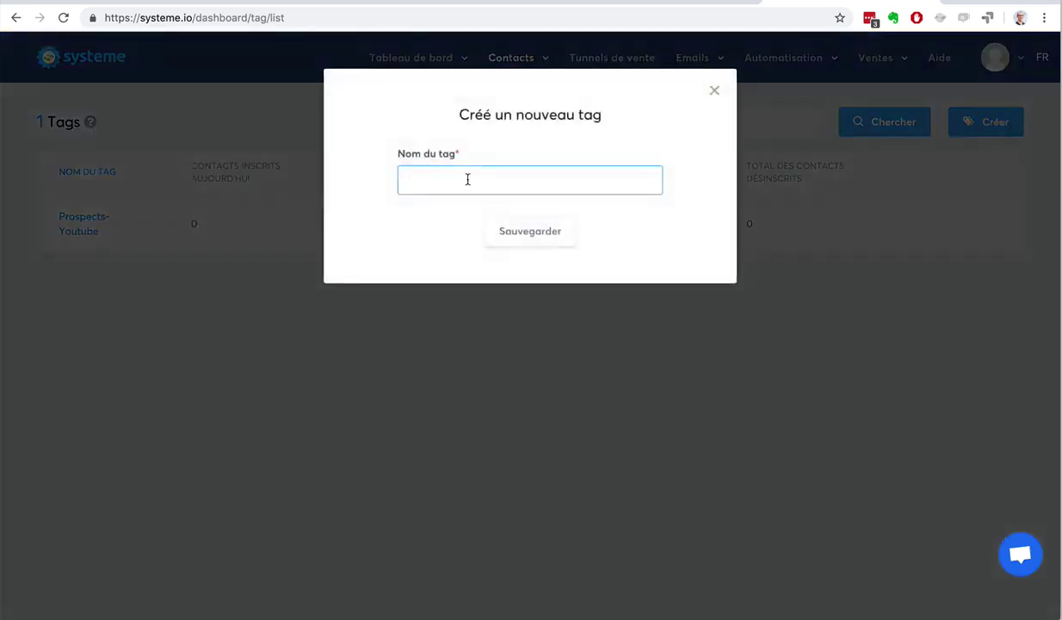
type("Prospects")
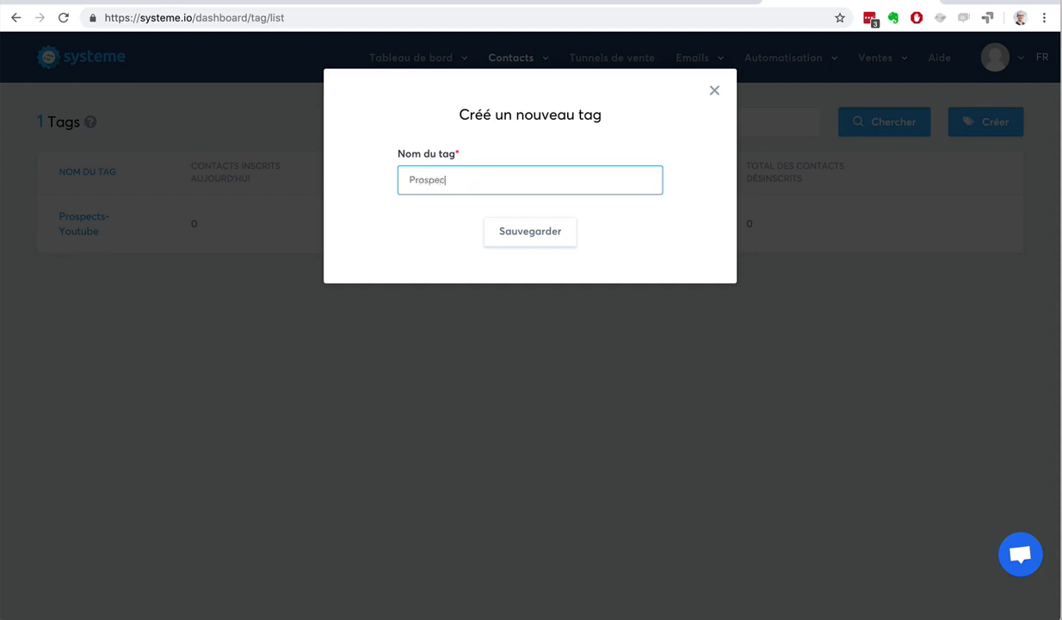
key("BackSpace")
key("BackSpace")
key("BackSpace")
key("BackSpace")
key("BackSpace")
key("BackSpace")
key("BackSpace")
key("BackSpace")
key("BackSpace")
type("Qontacts")
left_click(535, 231)
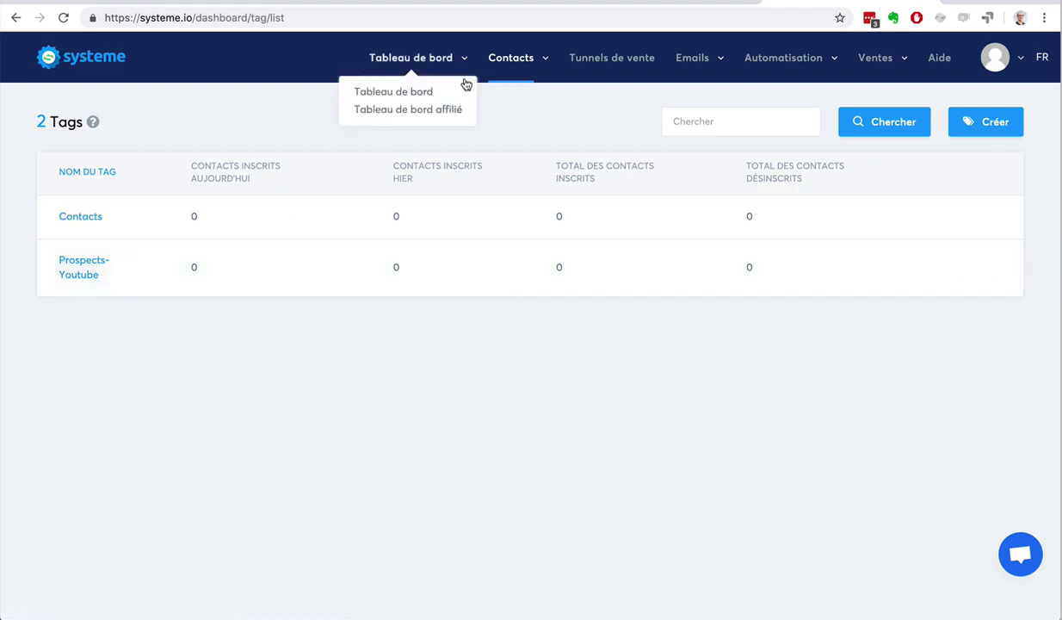
Step: Open the contacts list and look over the available filter criteria
mouse_move(507, 71)
left_click(499, 93)
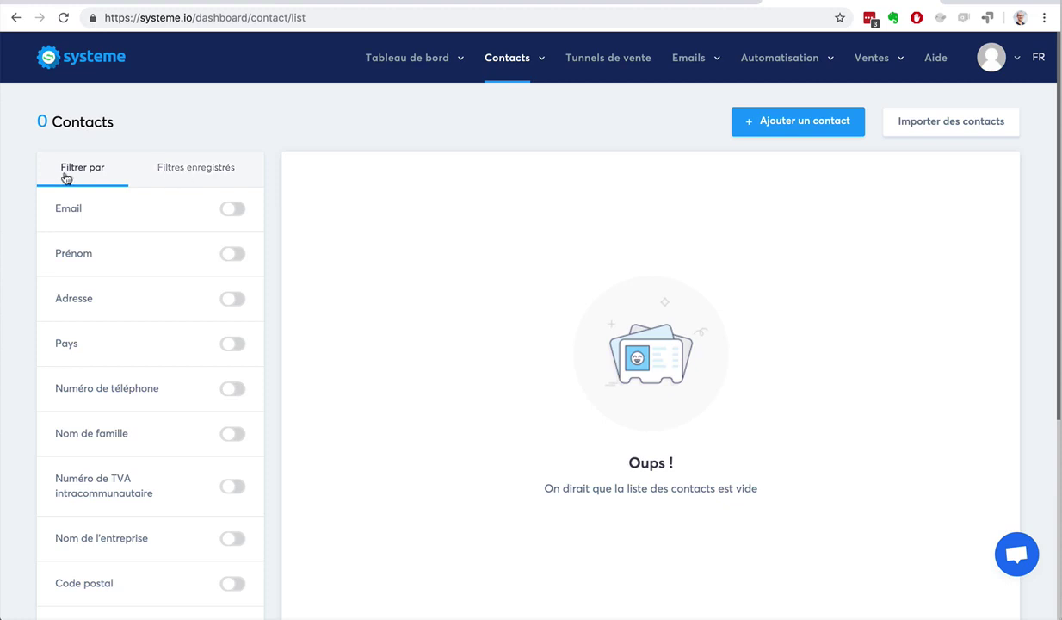
scroll(12, 237, "down", 4)
scroll(12, 237, "up", 4)
Step: Try out the new contact form with the language set to fr, and return to the contacts list without saving
left_click(801, 120)
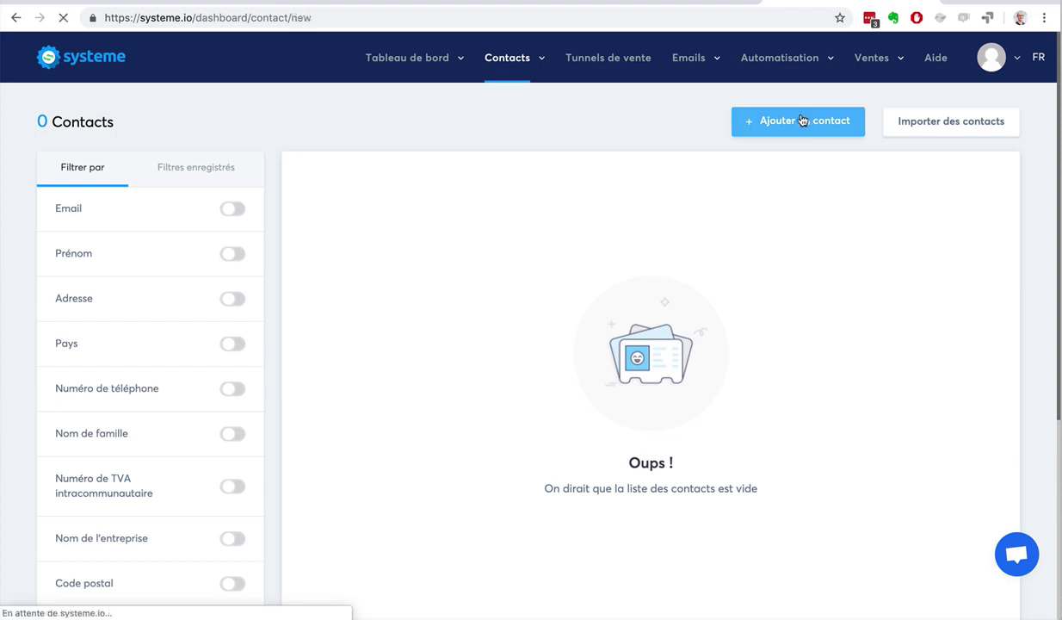
left_click(236, 188)
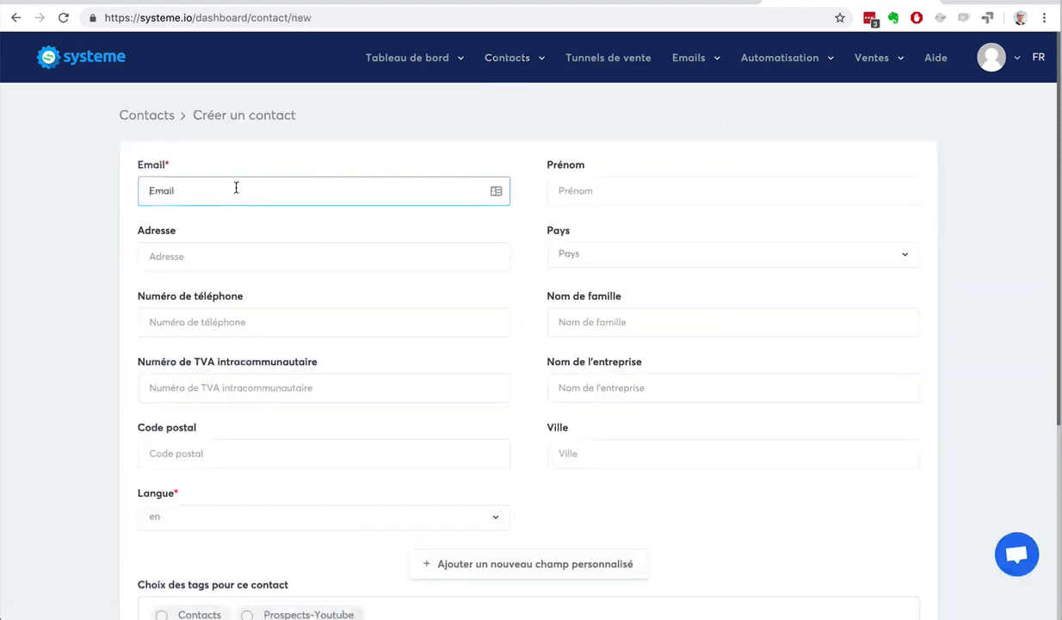
scroll(236, 188, "down", 5)
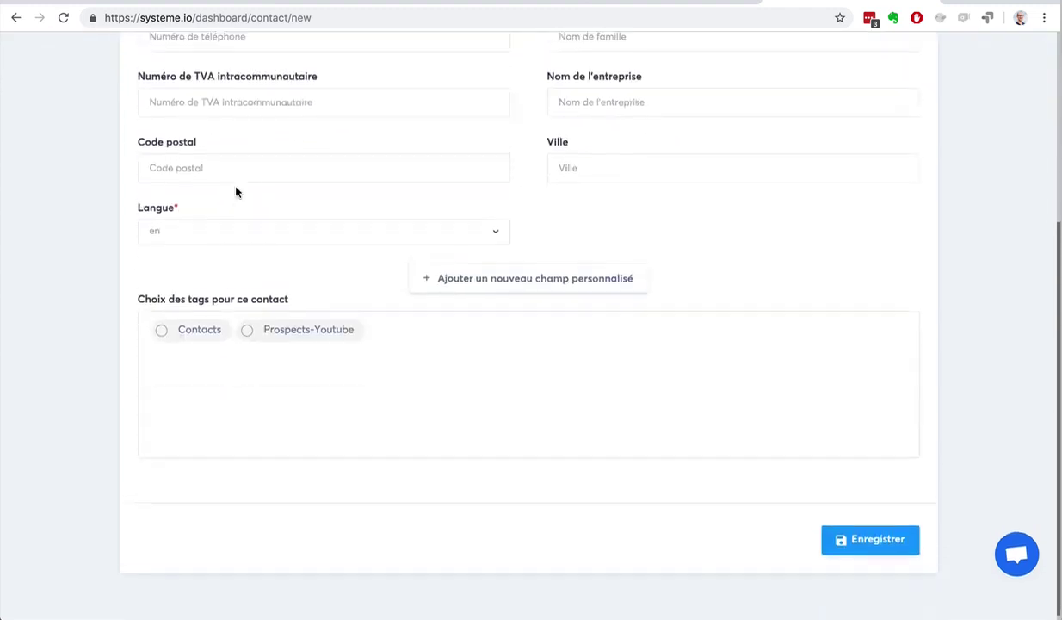
scroll(236, 191, "up", 5)
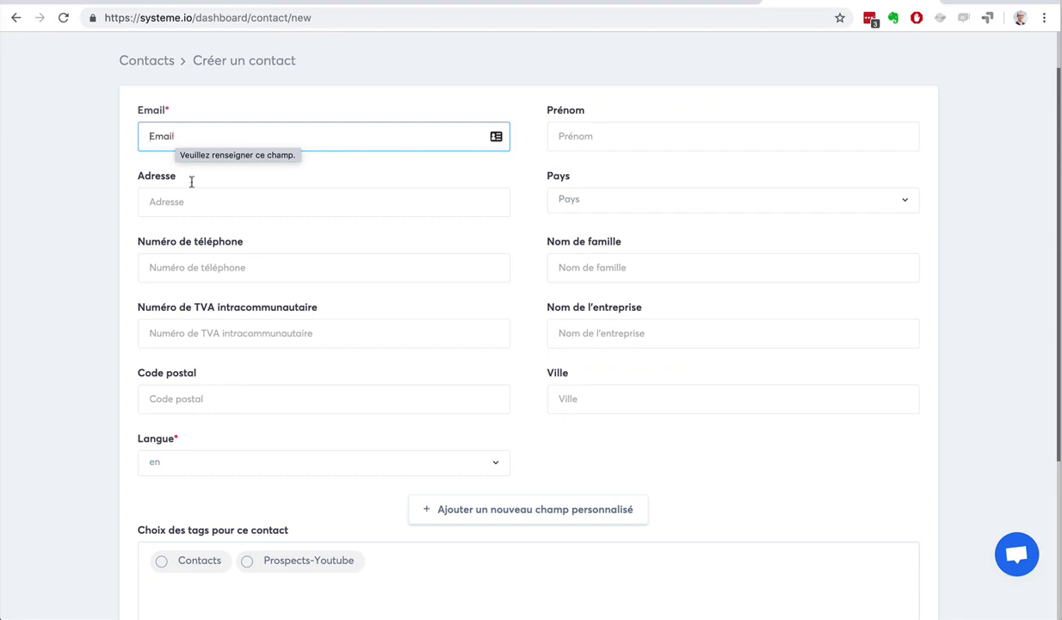
left_click(251, 461)
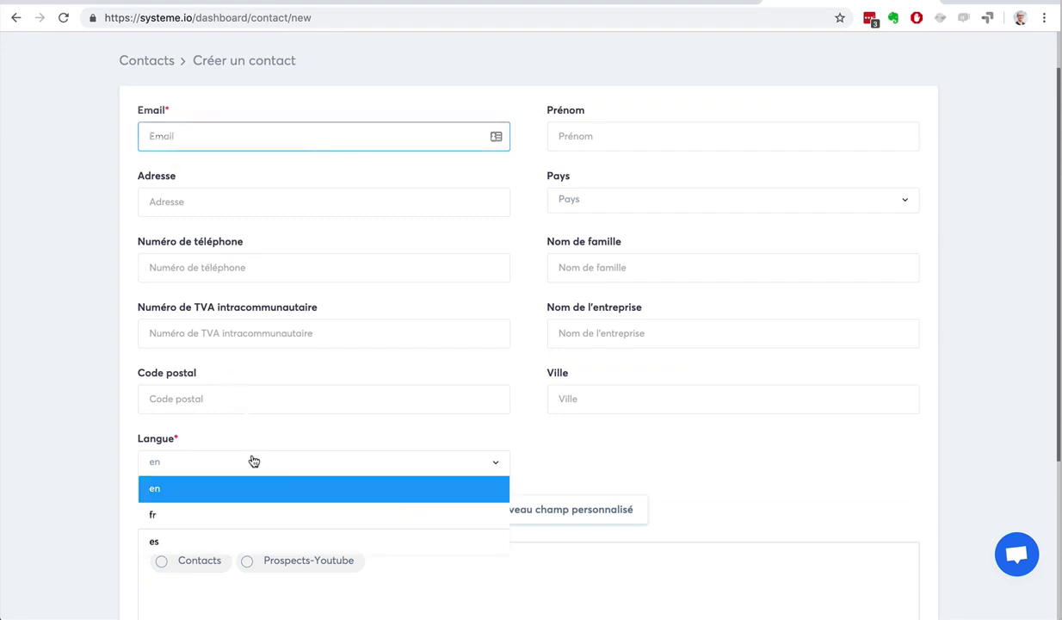
left_click(228, 514)
scroll(110, 468, "up", 1)
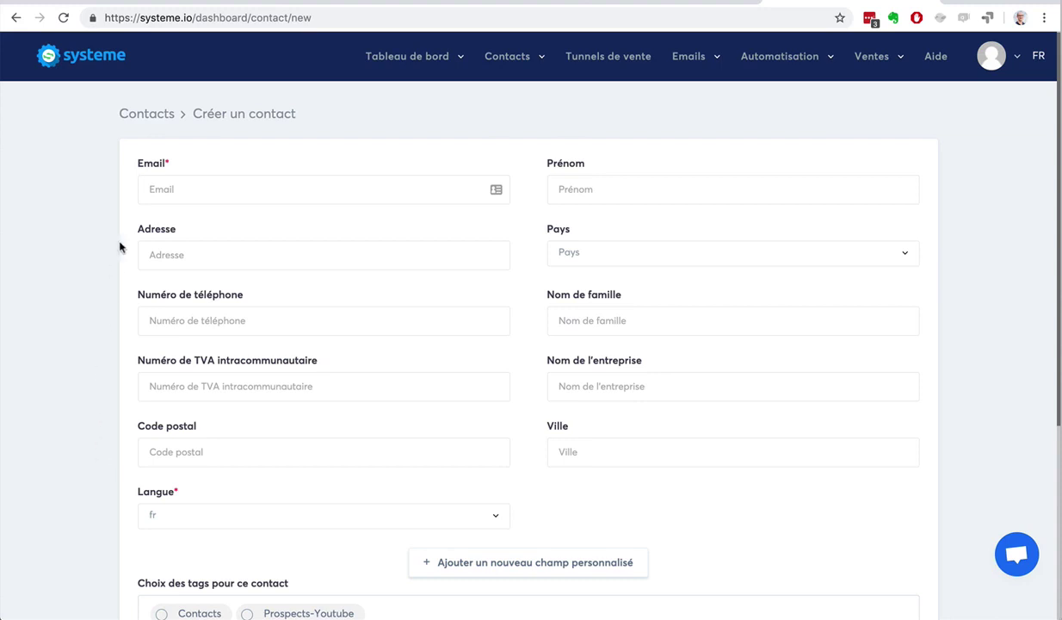
left_click(185, 191)
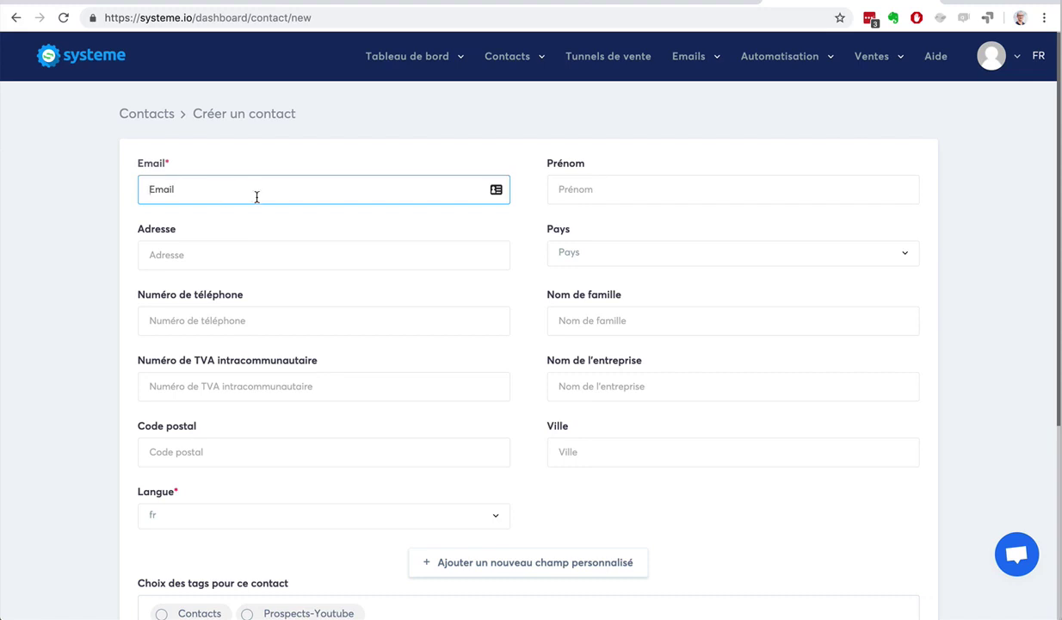
left_click(17, 18)
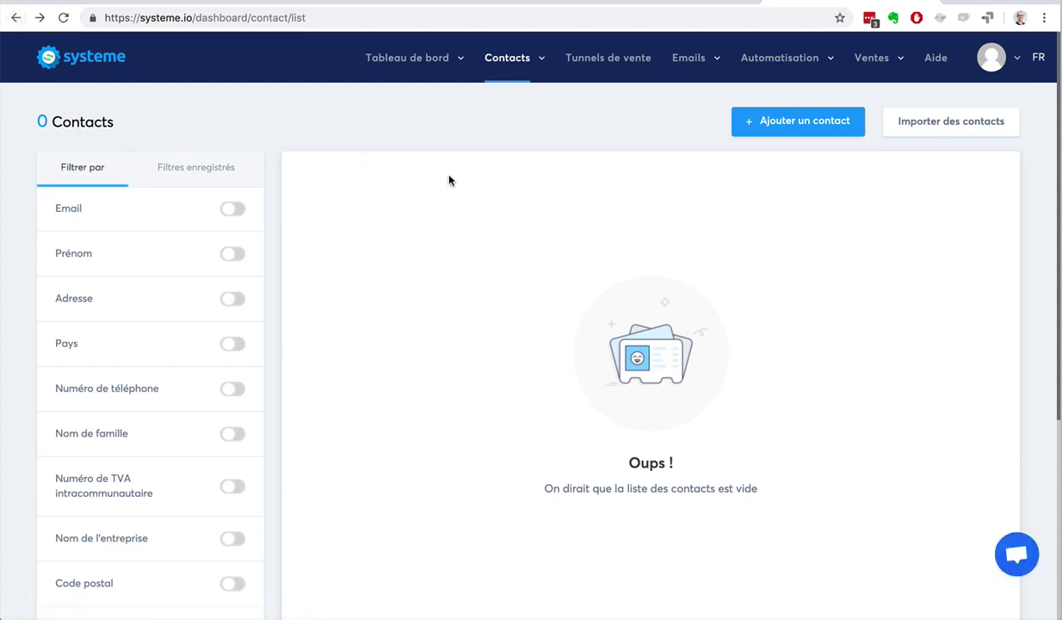
Step: Explore the contact import form's campaign and tag choices, and return to the contacts list without importing
left_click(920, 129)
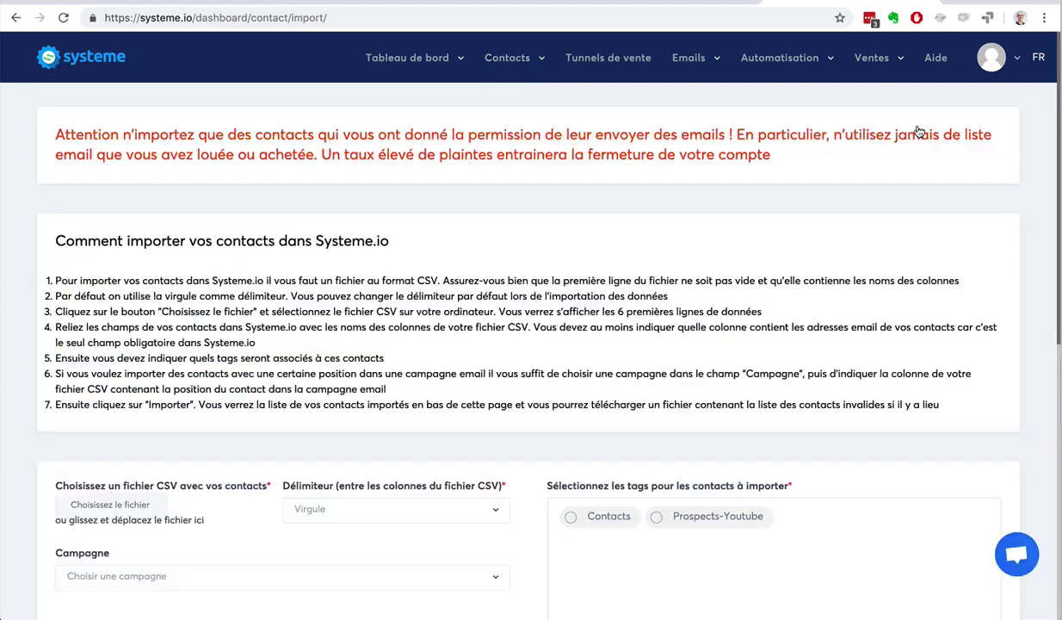
scroll(902, 323, "down", 2)
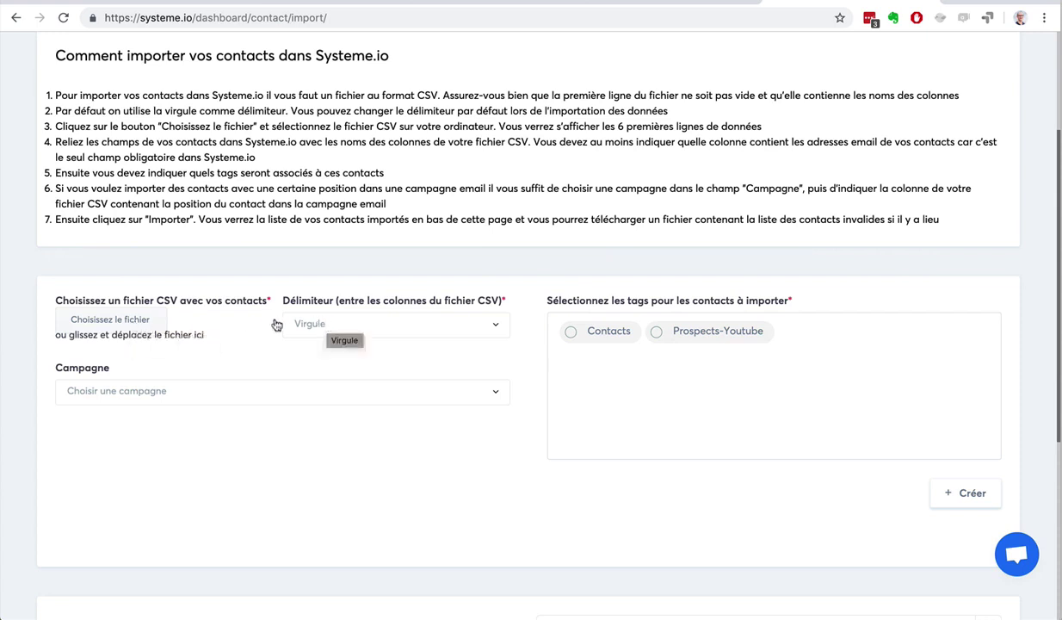
left_click(143, 394)
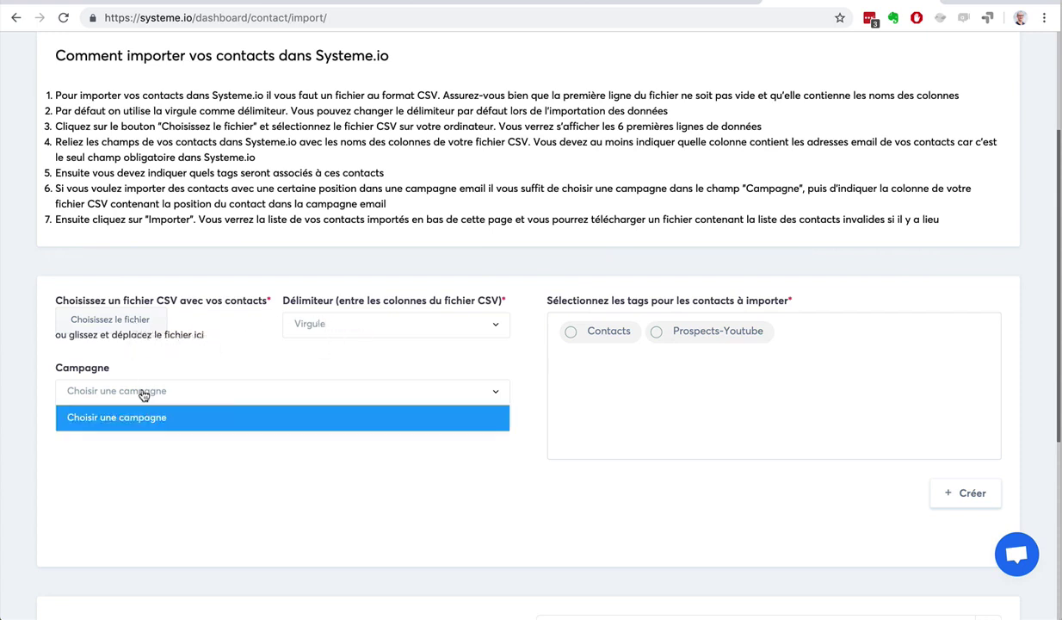
left_click(172, 437)
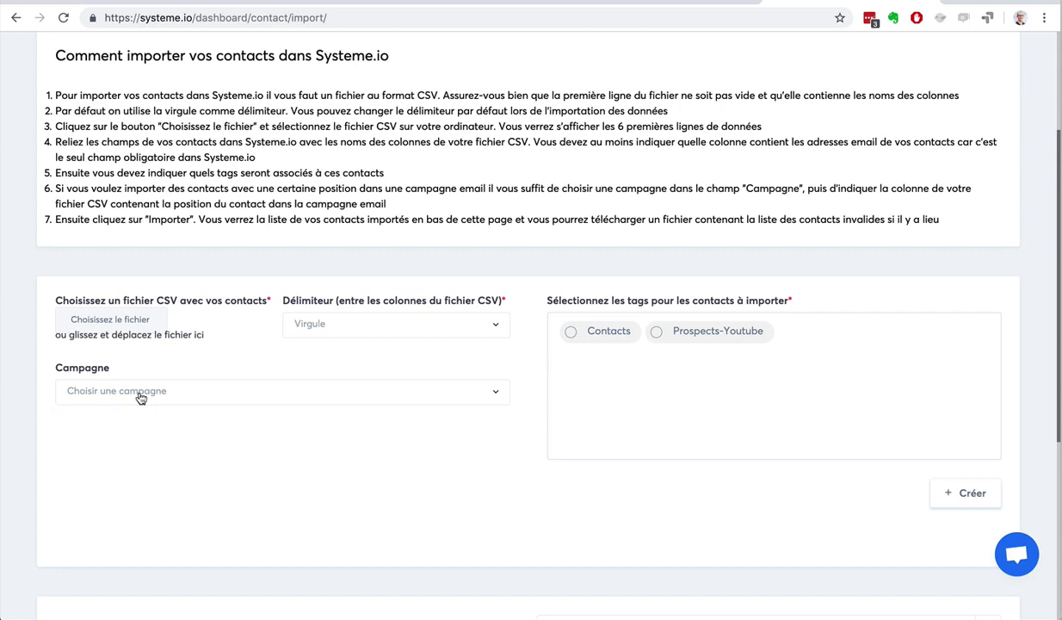
left_click(571, 332)
left_click(658, 336)
left_click(657, 334)
left_click(13, 16)
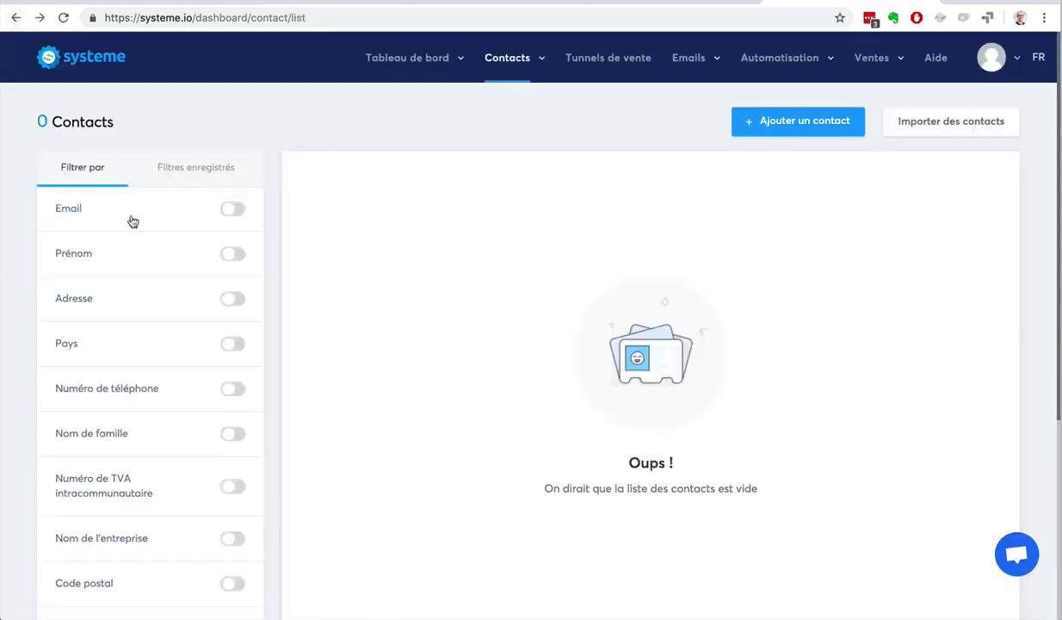
Step: Filter the contacts by creation date with the condition "Est égal à" 16/4/2019
scroll(46, 284, "down", 3)
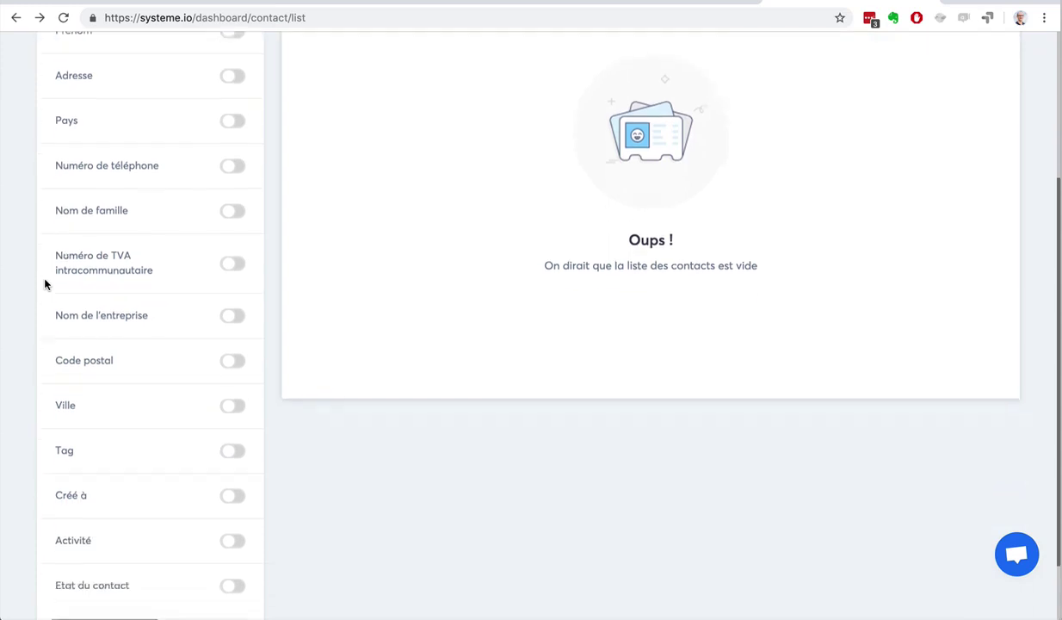
scroll(46, 284, "up", 3)
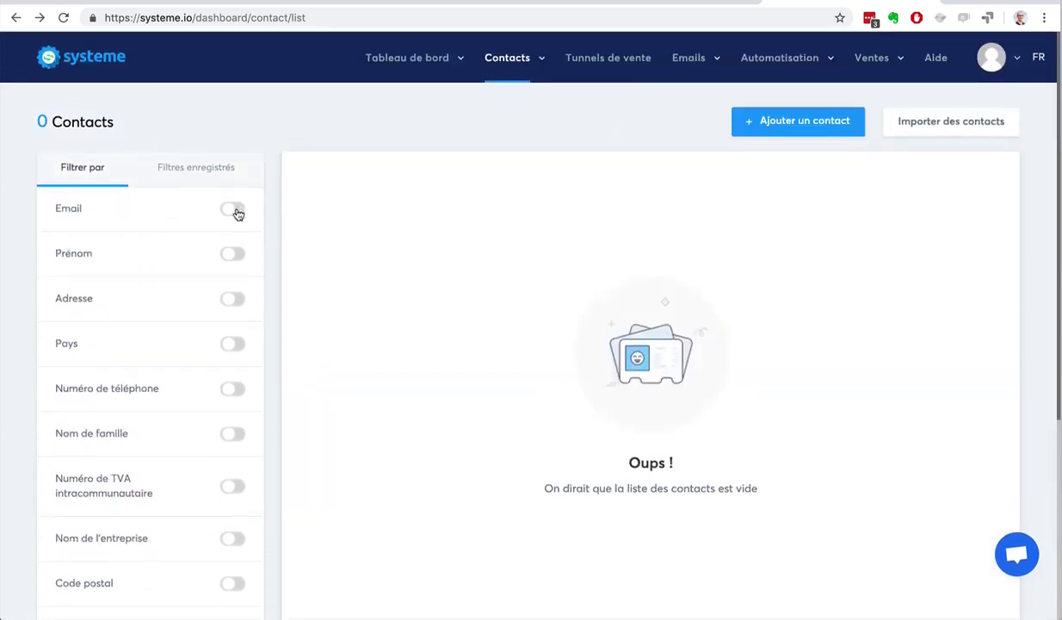
scroll(26, 267, "down", 3)
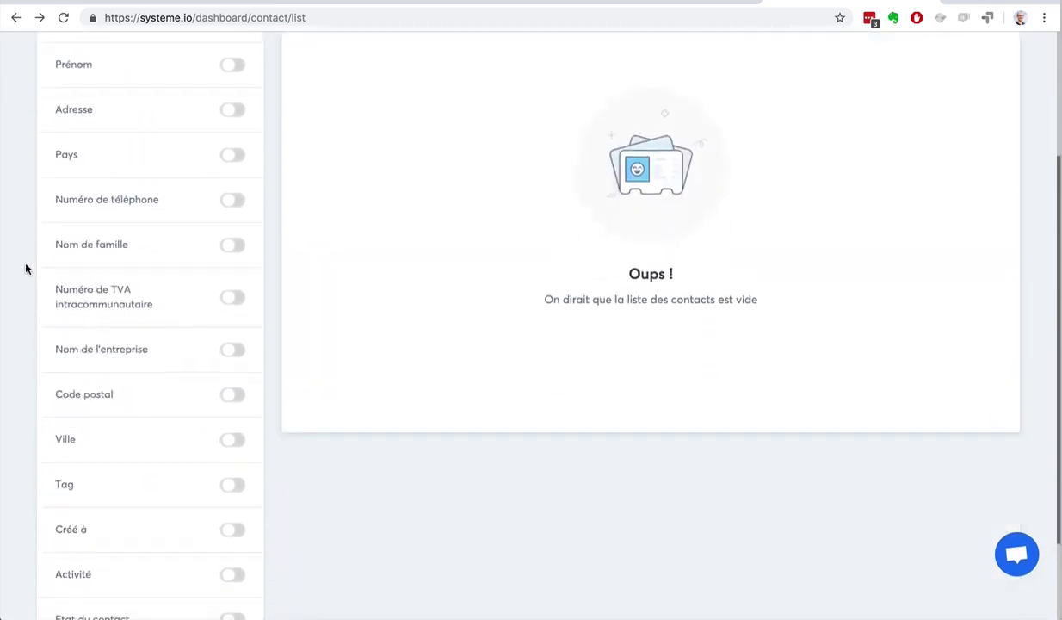
scroll(26, 267, "up", 3)
scroll(25, 268, "down", 2)
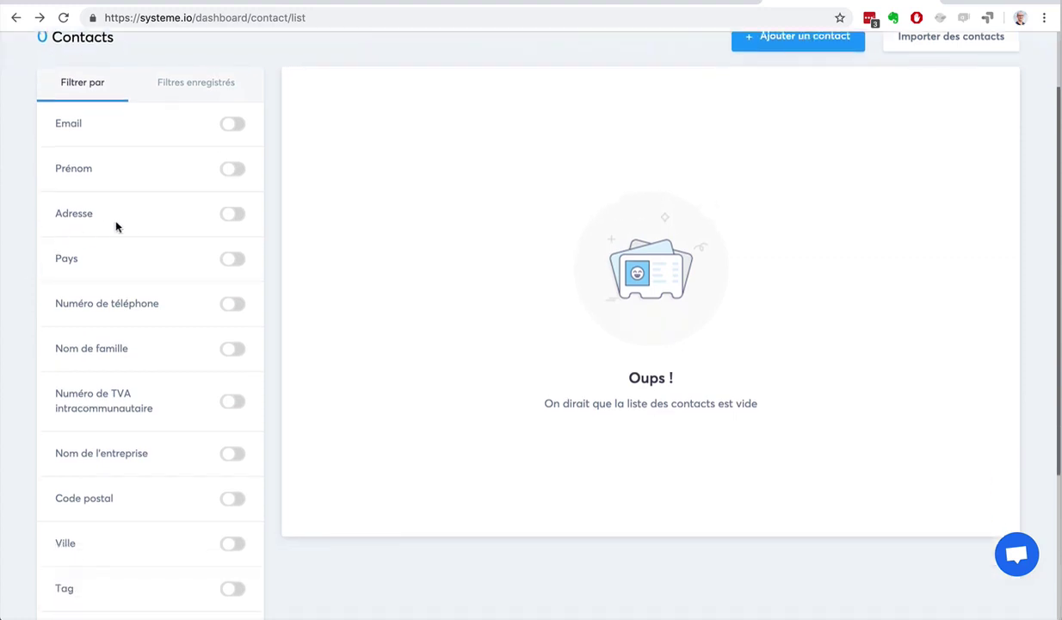
scroll(211, 353, "down", 4)
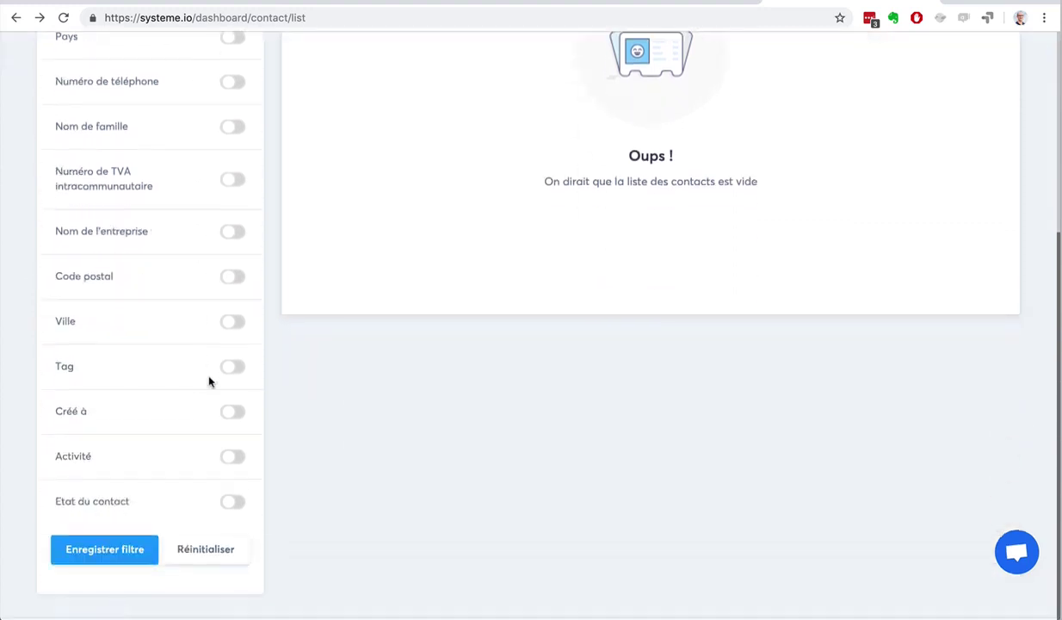
left_click(234, 415)
left_click(193, 448)
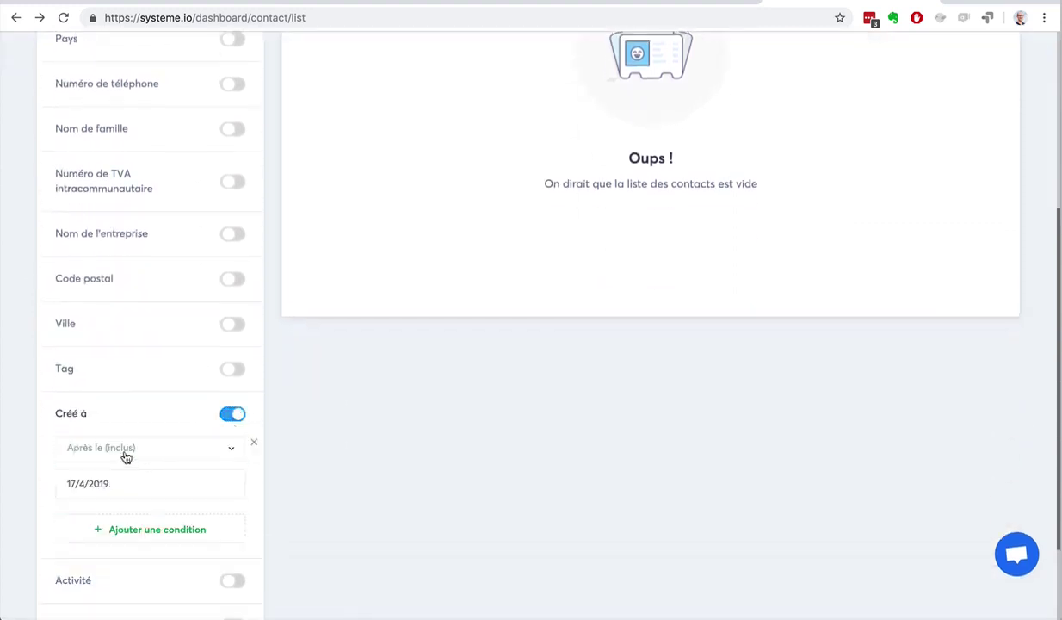
left_click(104, 451)
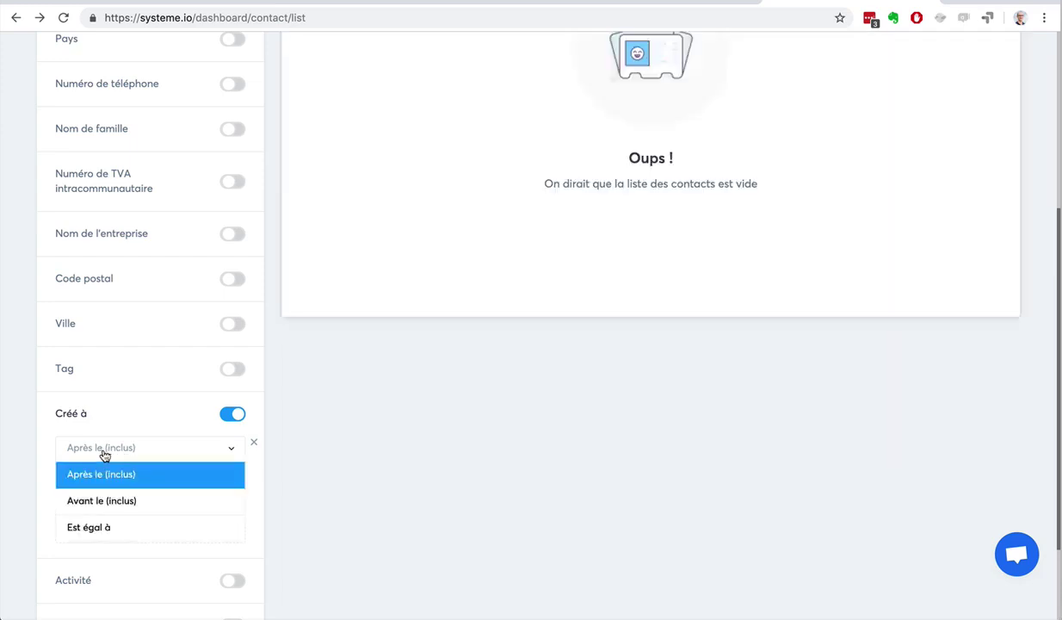
left_click(107, 529)
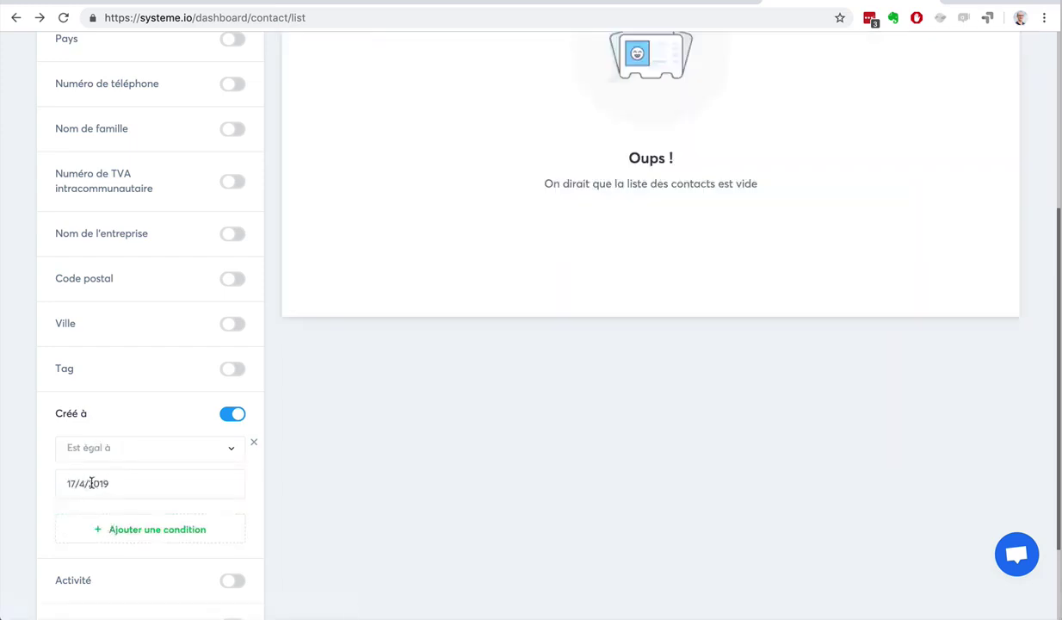
left_click(91, 483)
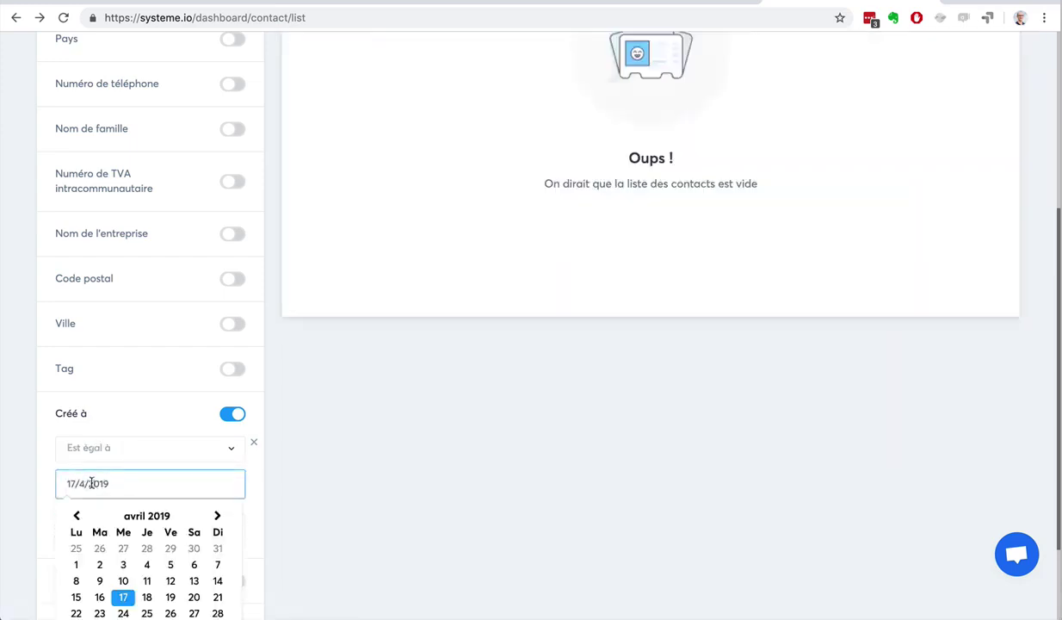
left_click(99, 597)
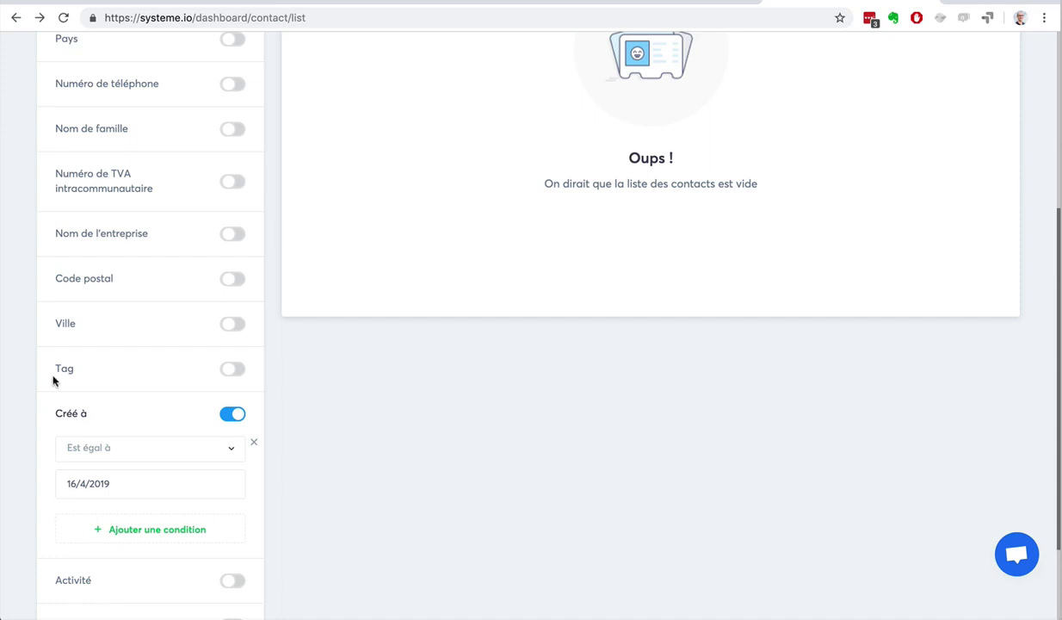
Step: Review the contact filter criteria, including the creation-date condition and the options for saved filters
scroll(35, 372, "up", 4)
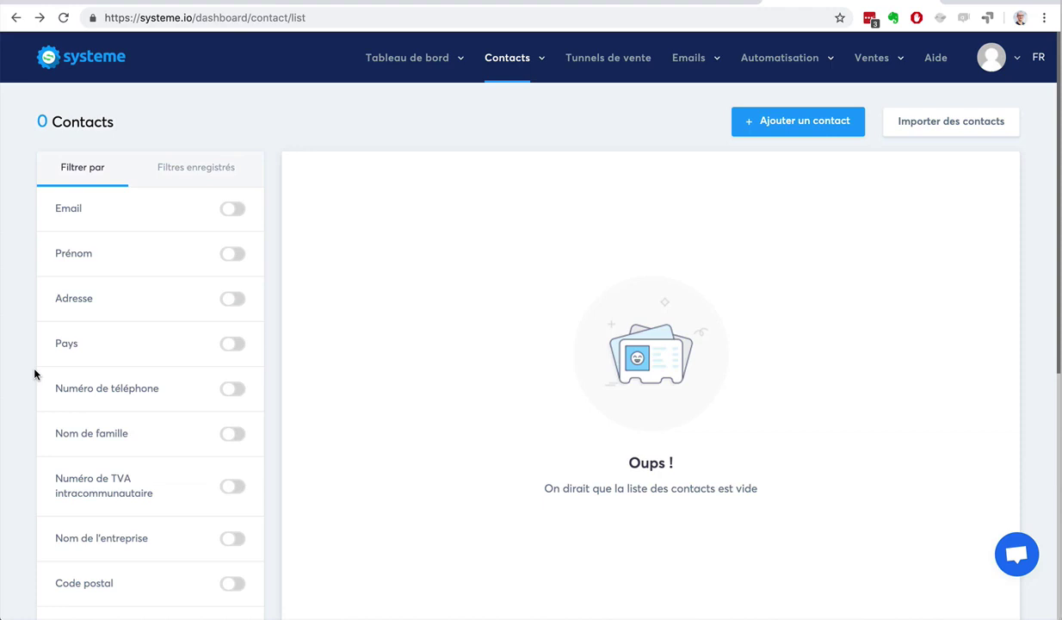
scroll(353, 257, "down", 4)
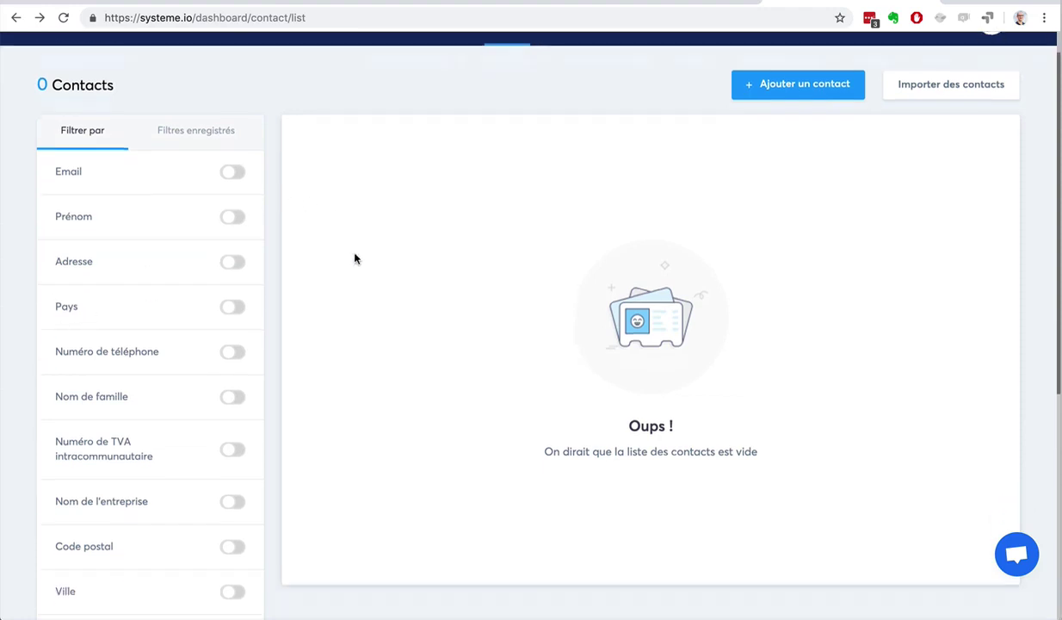
scroll(355, 258, "down", 2)
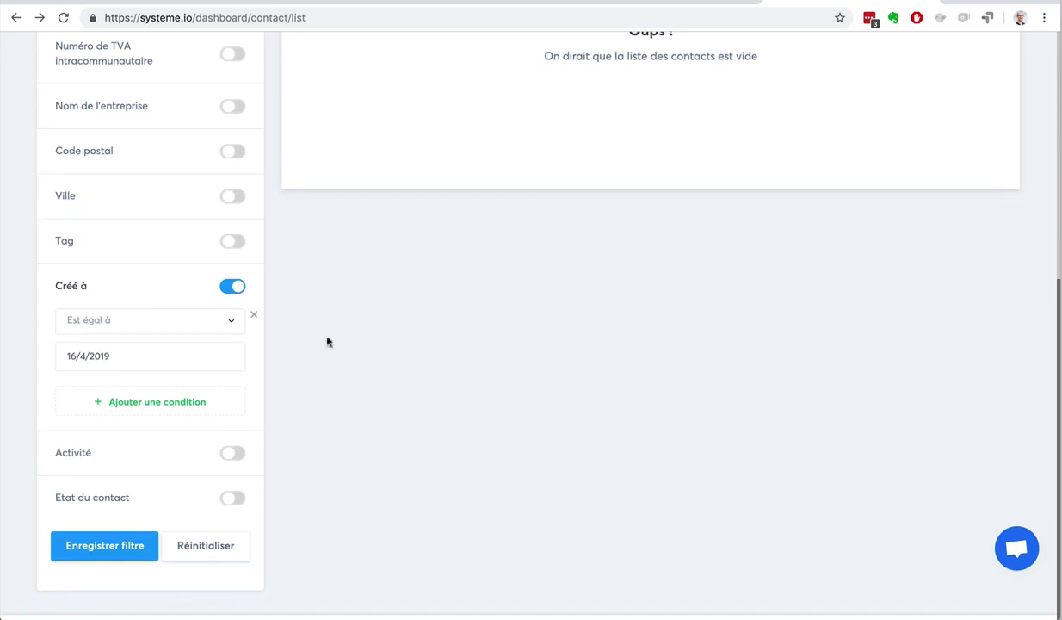
scroll(97, 411, "up", 5)
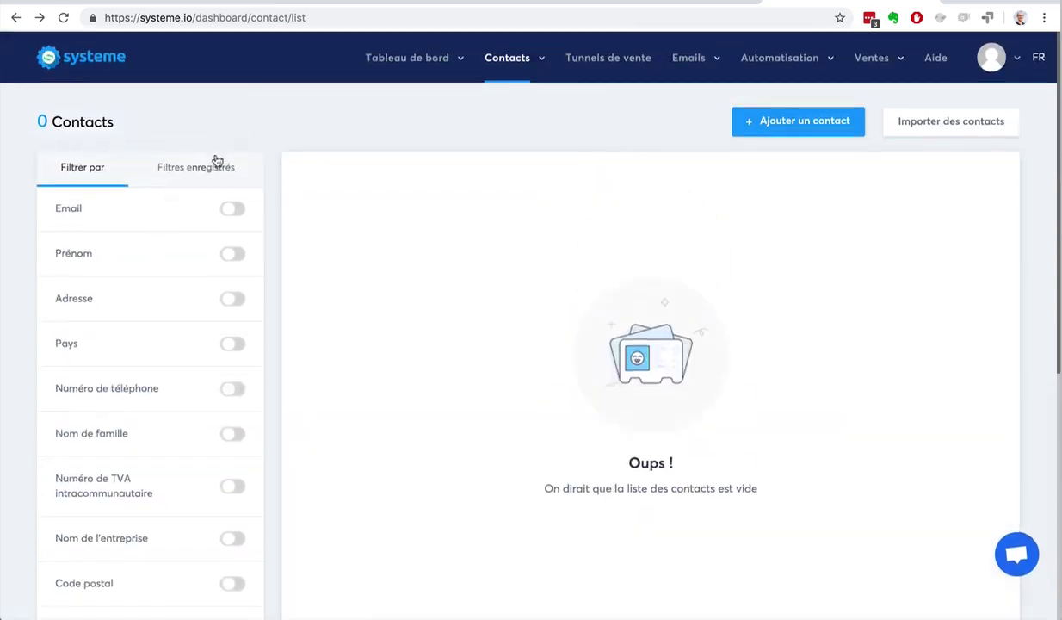
scroll(5, 280, "down", 5)
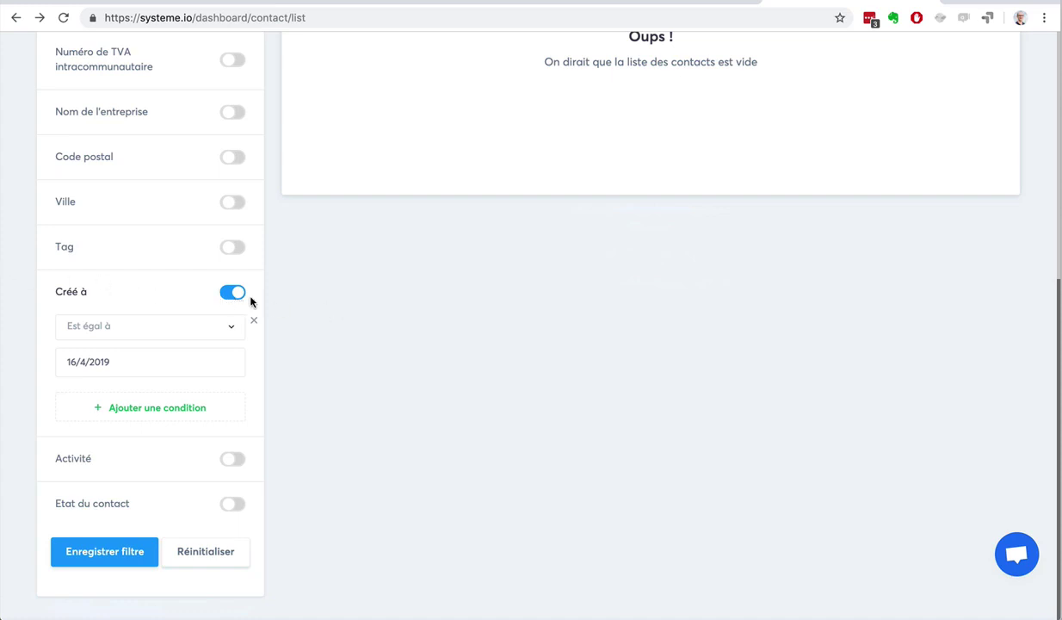
double_click(62, 291)
scroll(310, 319, "up", 4)
scroll(314, 320, "up", 2)
mouse_move(408, 57)
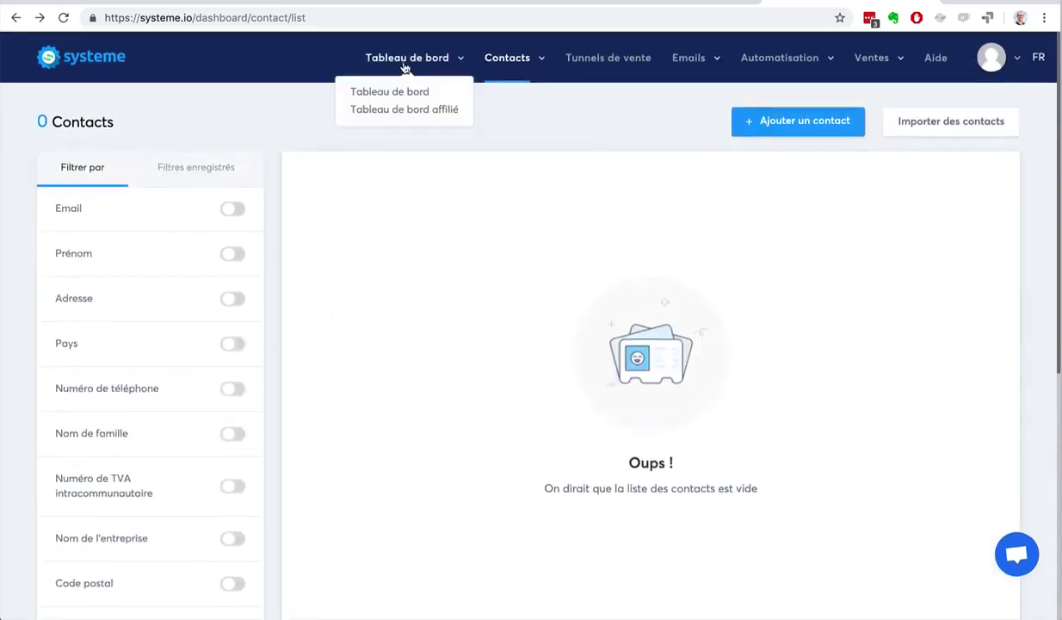
Step: View the main dashboard, and return to the contacts list to review its filter criteria
left_click(400, 92)
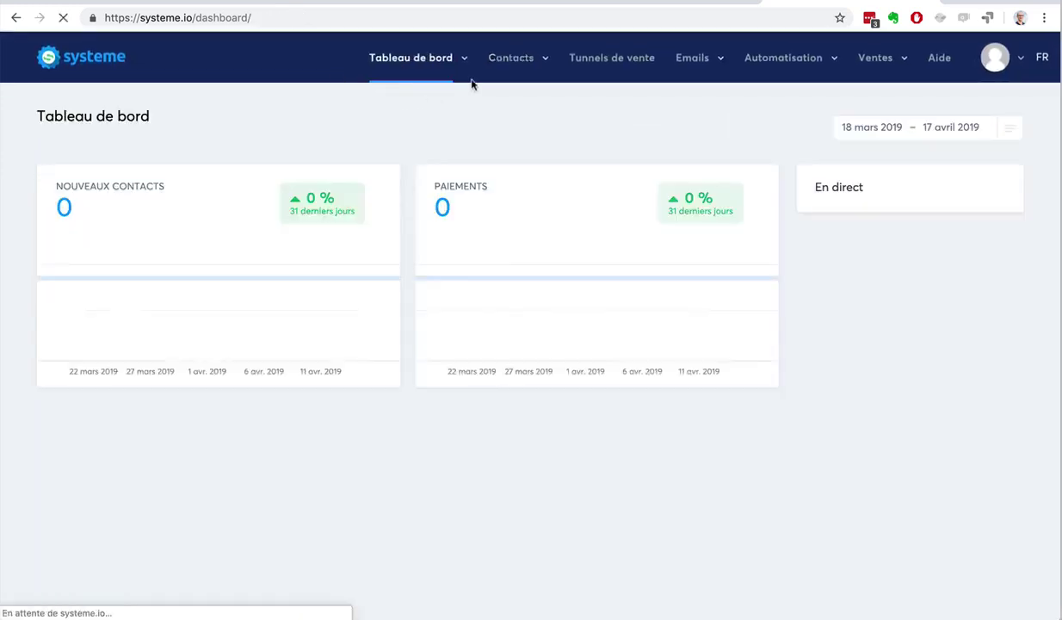
mouse_move(508, 58)
left_click(496, 94)
scroll(86, 289, "down", 5)
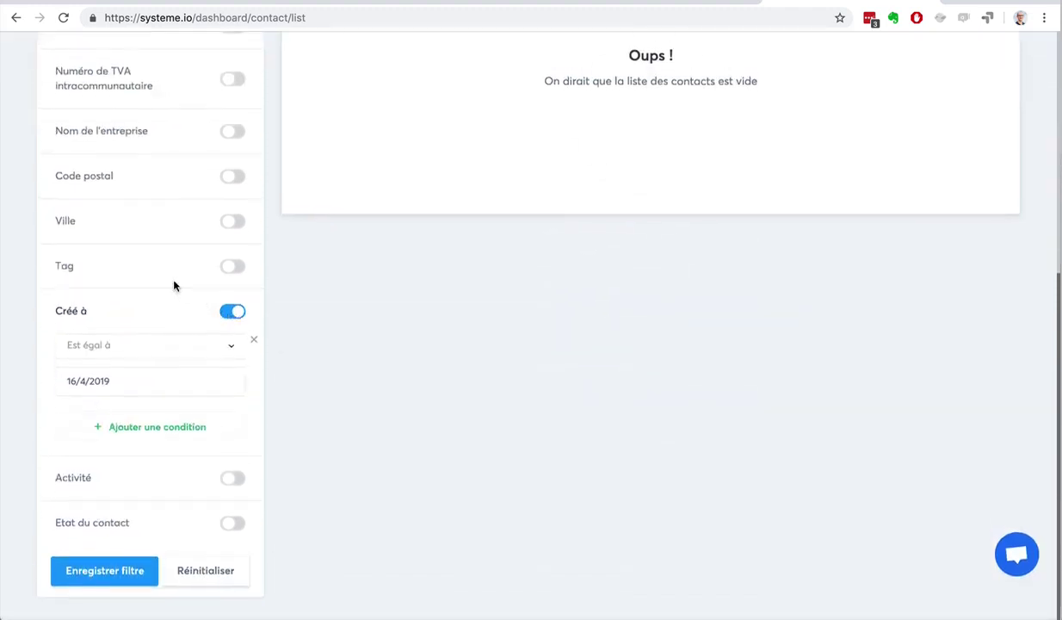
scroll(173, 284, "up", 5)
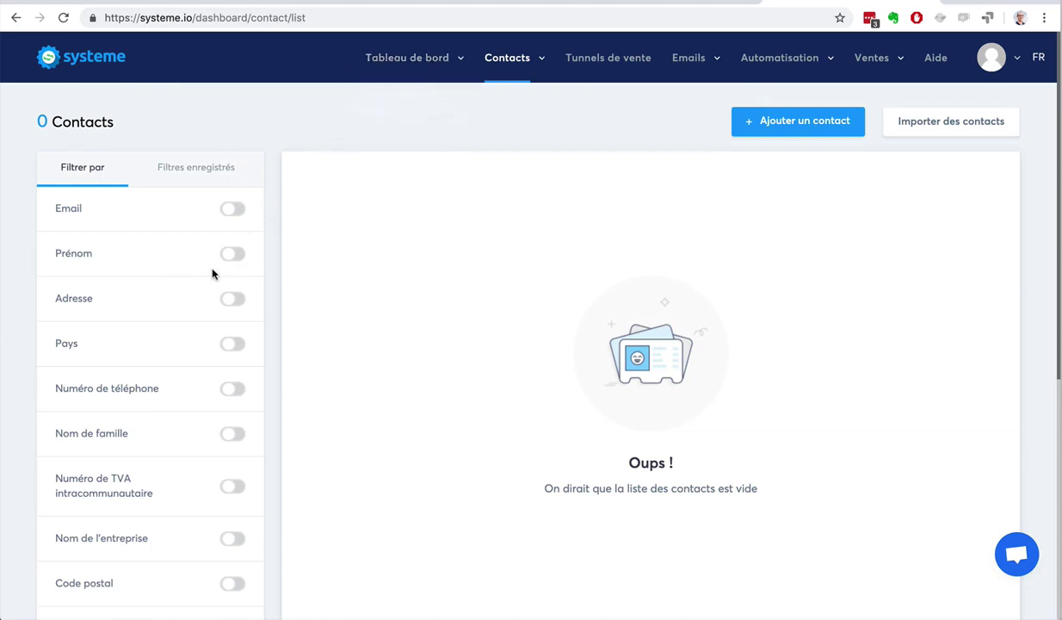
Step: Try out the Email contact filter with the condition "Contient", without entering a search value
left_click(234, 209)
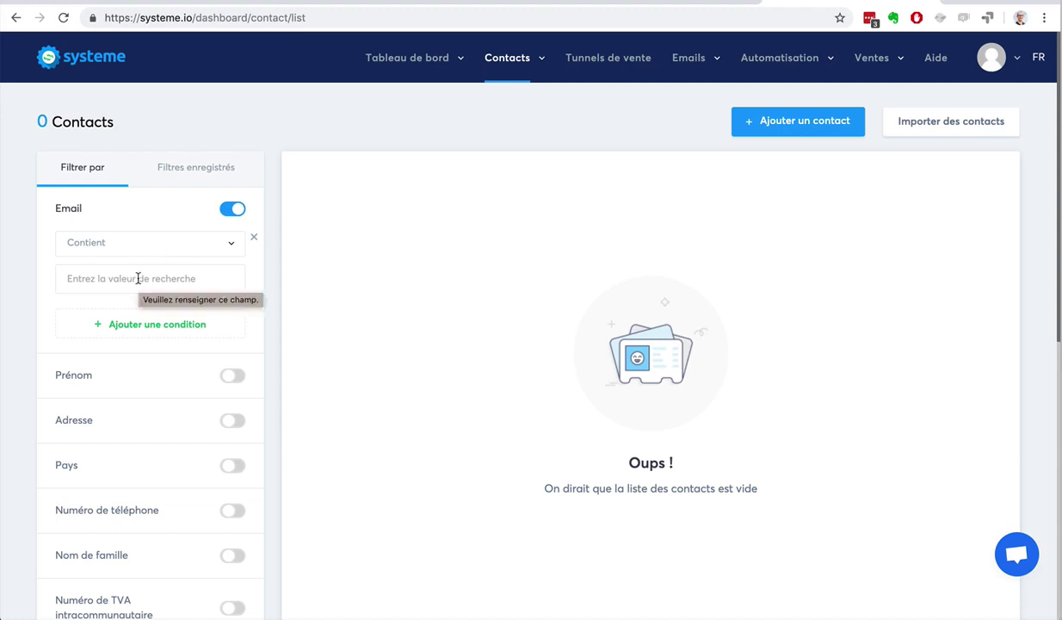
scroll(25, 370, "down", 5)
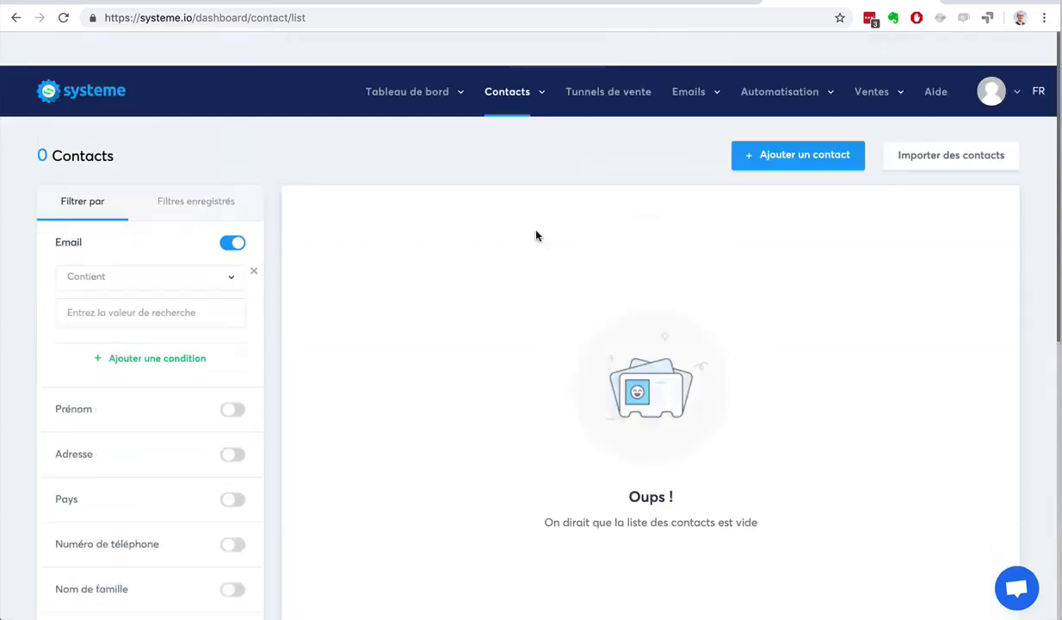
scroll(535, 235, "down", 1)
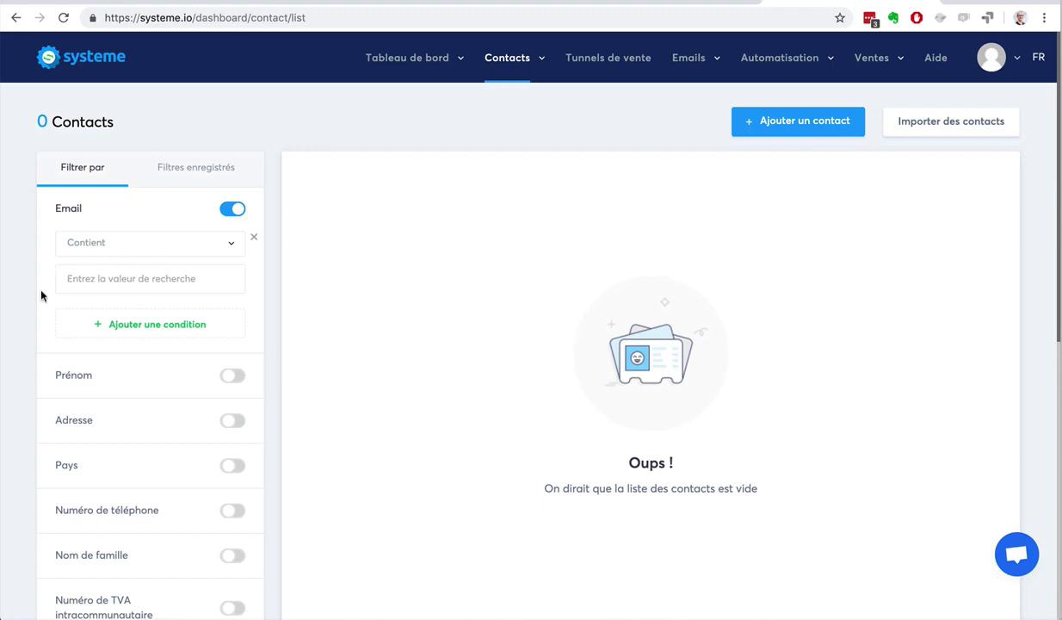
Step: Turn off the "Créé à" and Email filters on the contacts list
scroll(30, 311, "down", 6)
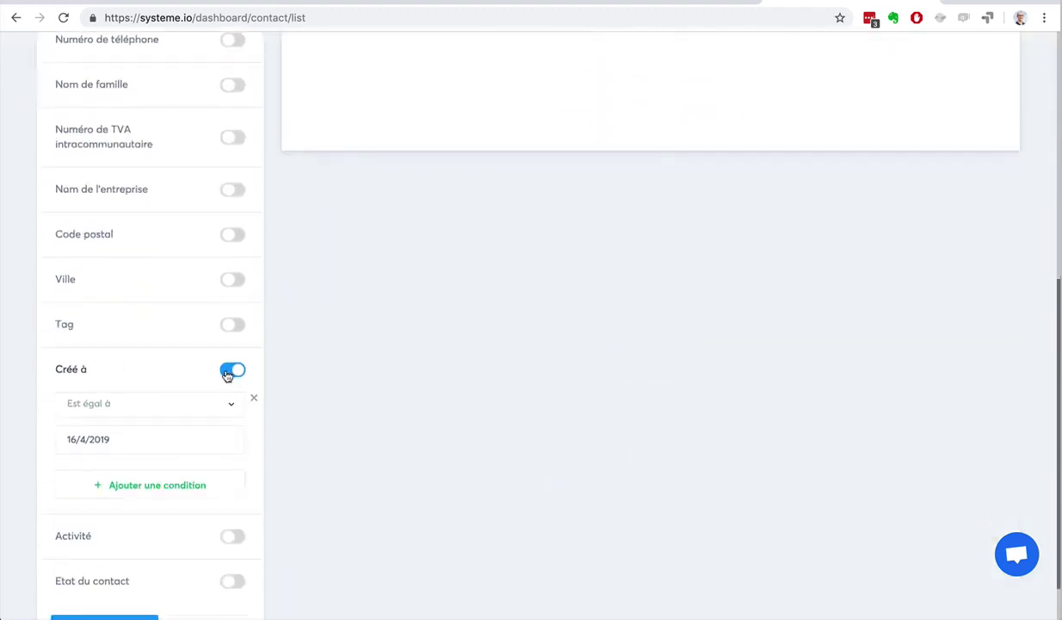
left_click(228, 371)
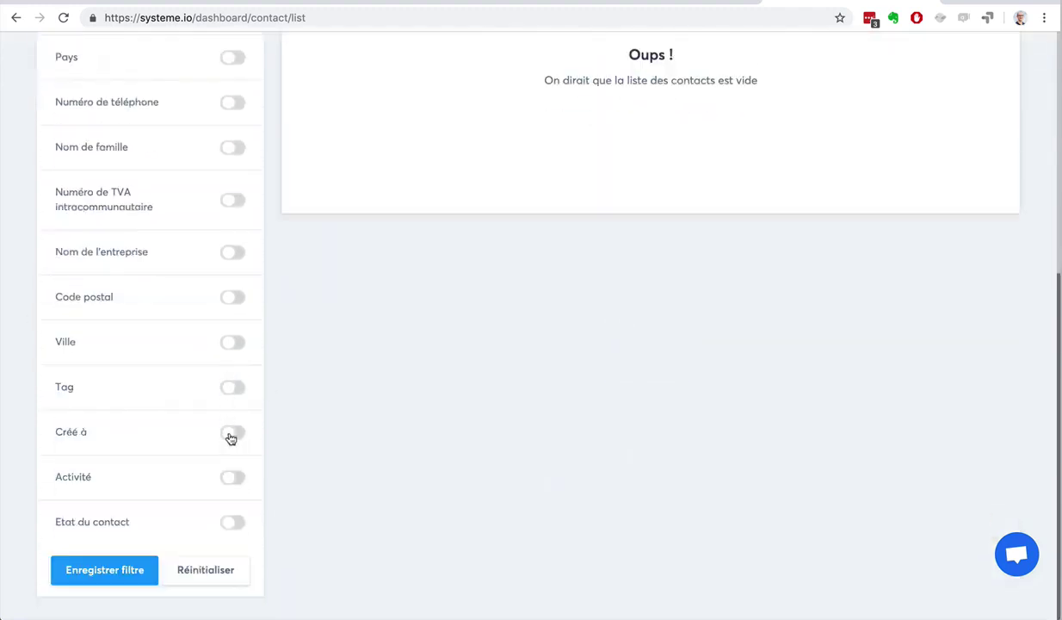
scroll(184, 401, "up", 5)
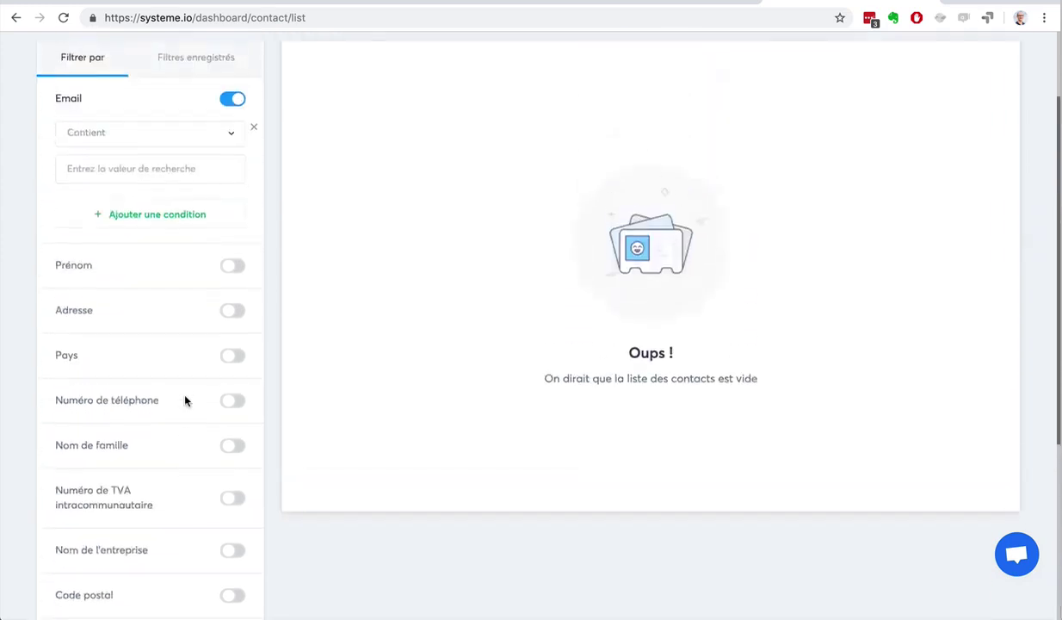
left_click(231, 100)
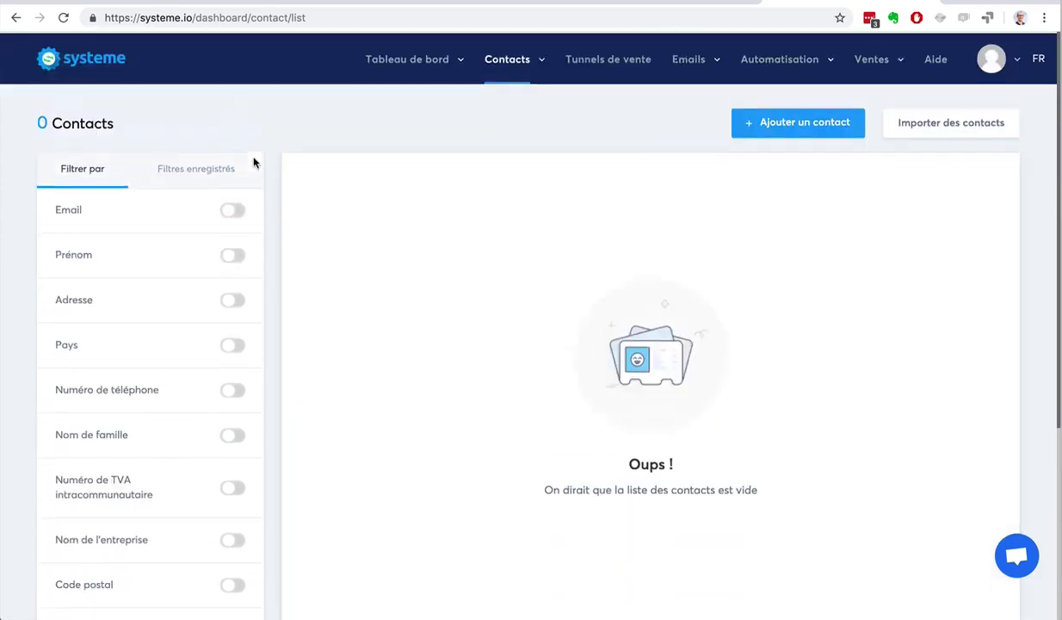
Step: Look at the saved contact filters, and return to the list of filter criteria
left_click(185, 169)
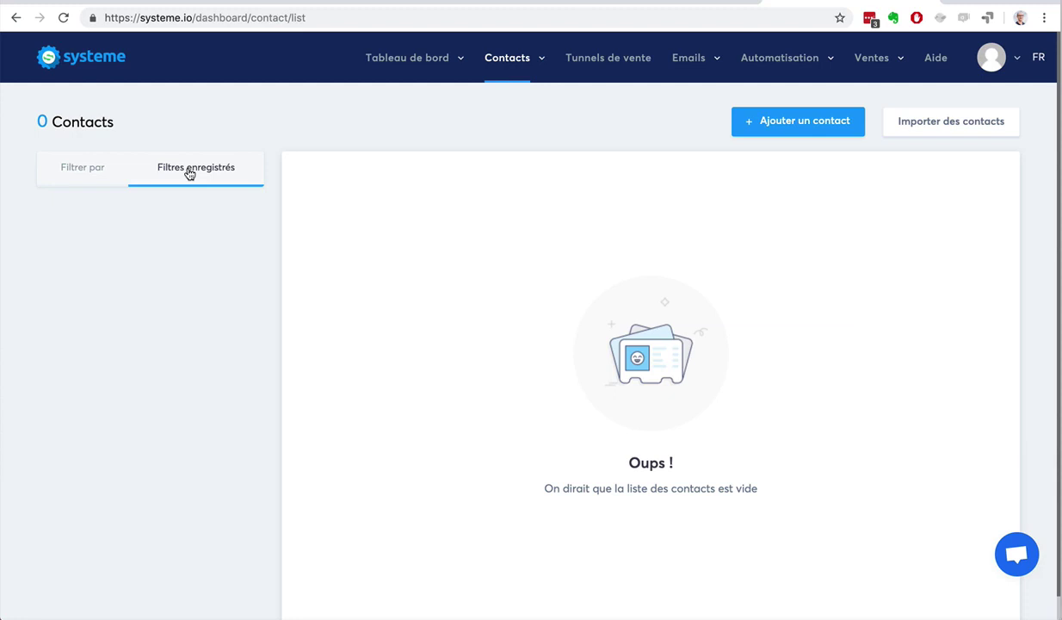
left_click(95, 178)
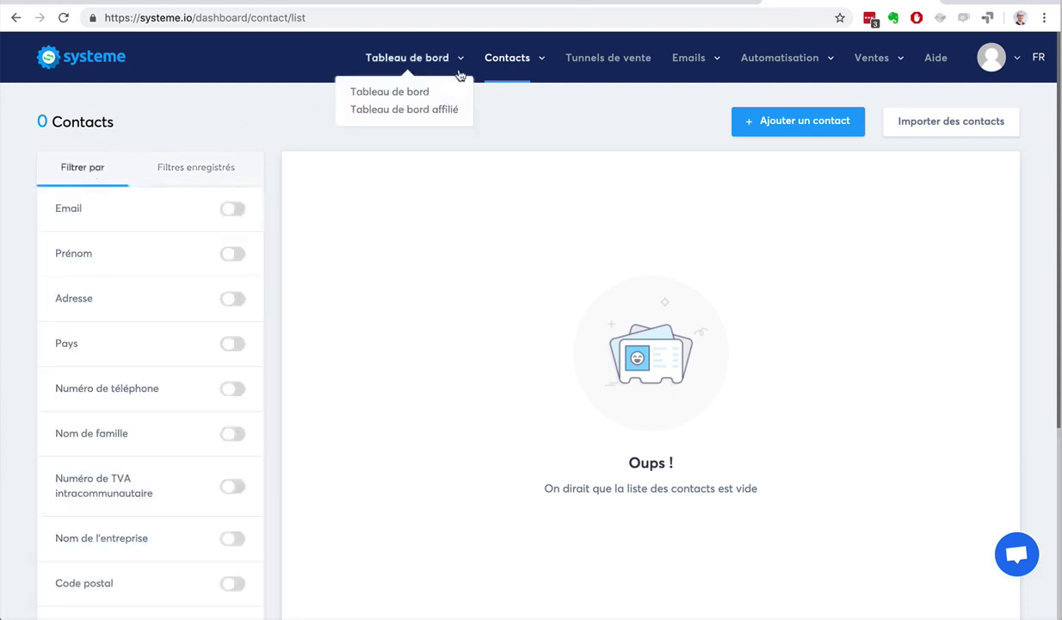
mouse_move(487, 66)
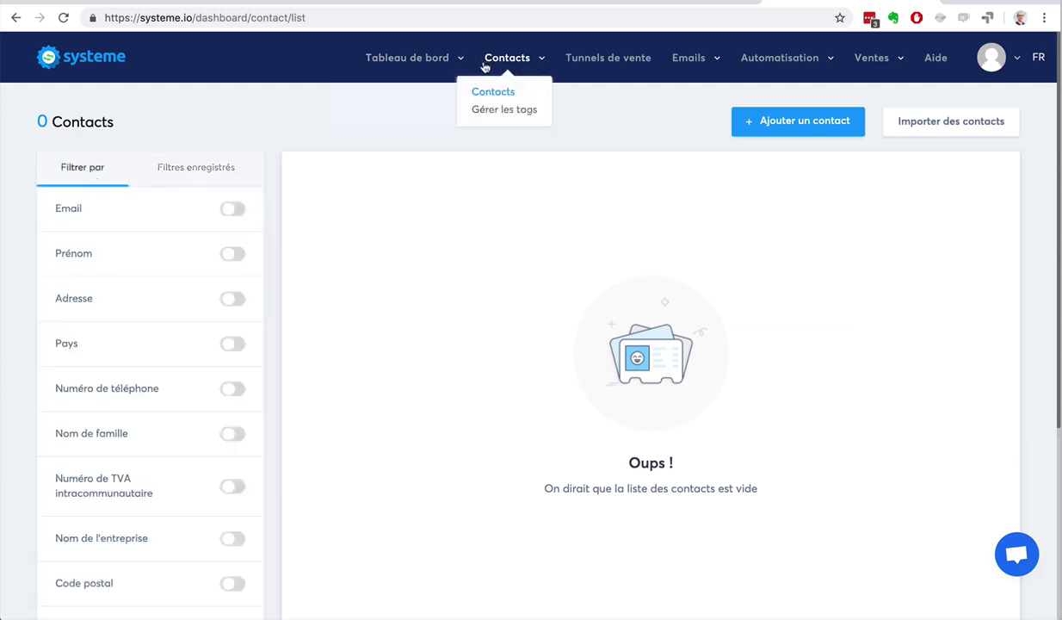